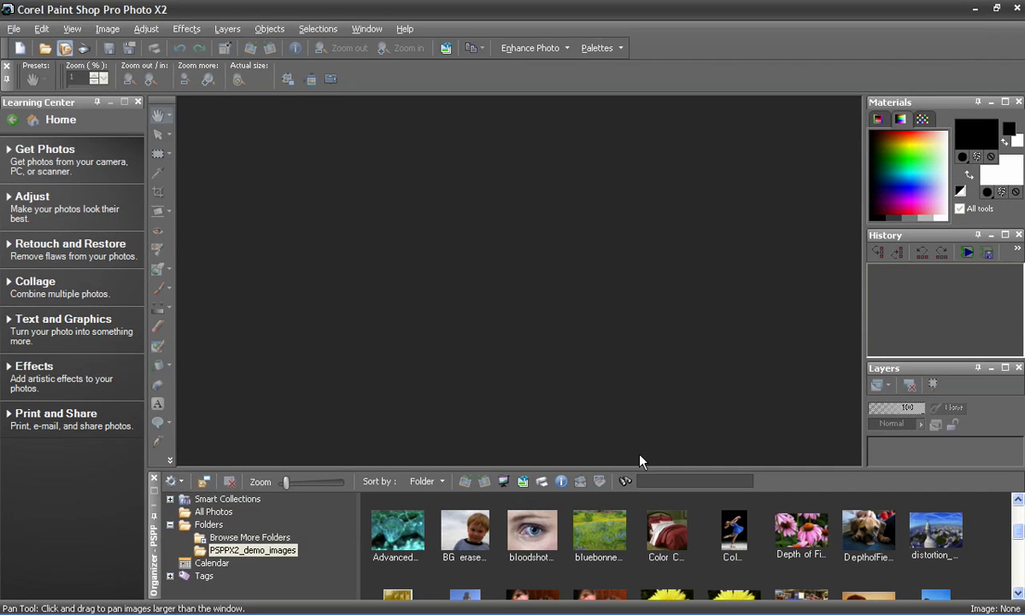
Open the BG erase boy photo and leaning-tower.jpg from the Organizer
{"action": "double_click", "coordinate": [462, 520]}
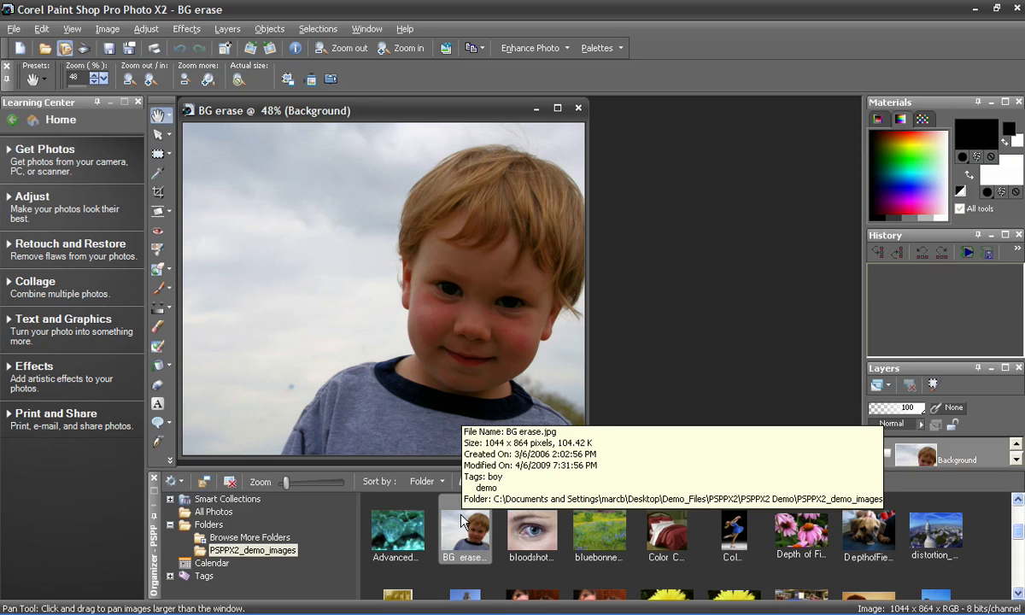
{"action": "left_click", "coordinate": [1015, 562]}
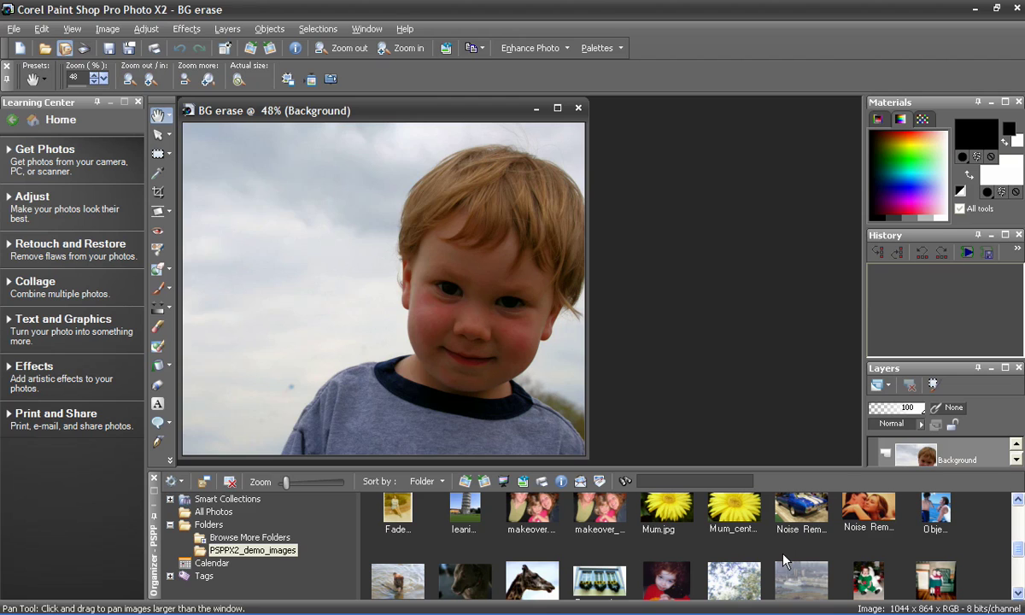
{"action": "double_click", "coordinate": [462, 505]}
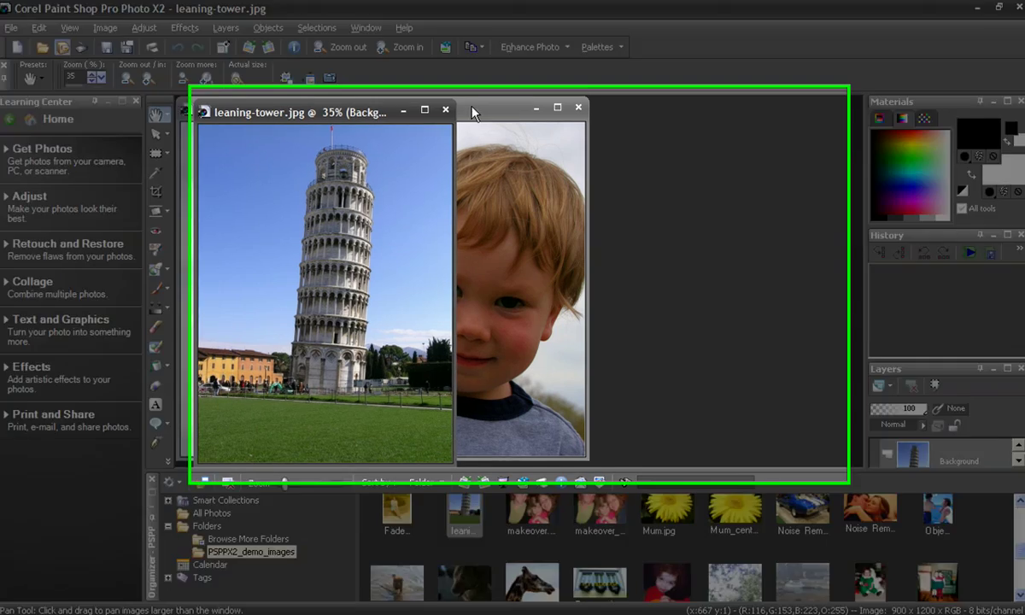
Position the BG erase window beside the leaning-tower.jpg window and switch focus between the two
{"action": "left_click_drag", "start_coordinate": [473, 109], "coordinate": [708, 112]}
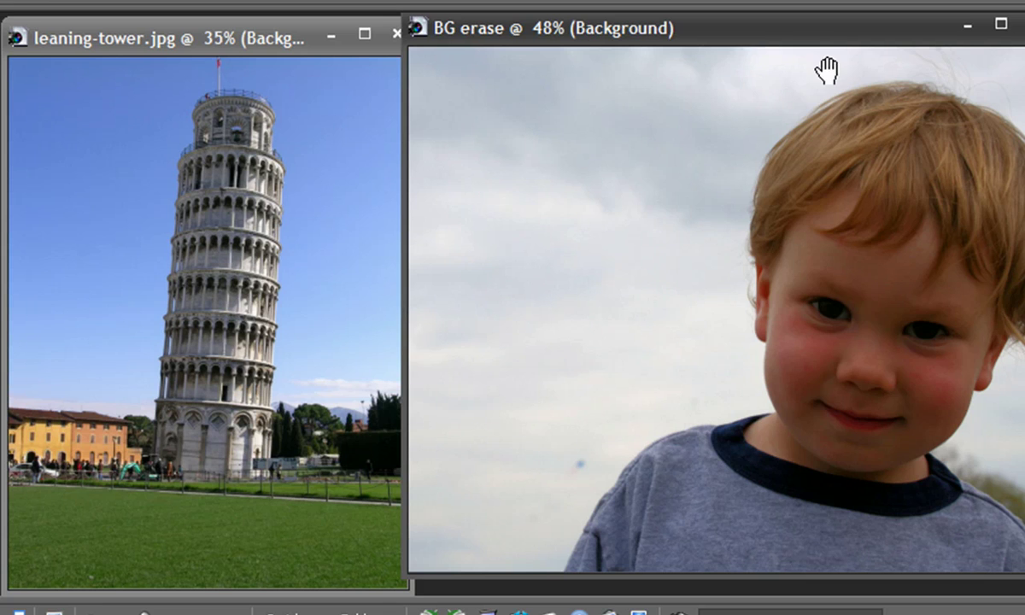
{"action": "left_click_drag", "start_coordinate": [803, 26], "coordinate": [640, 30]}
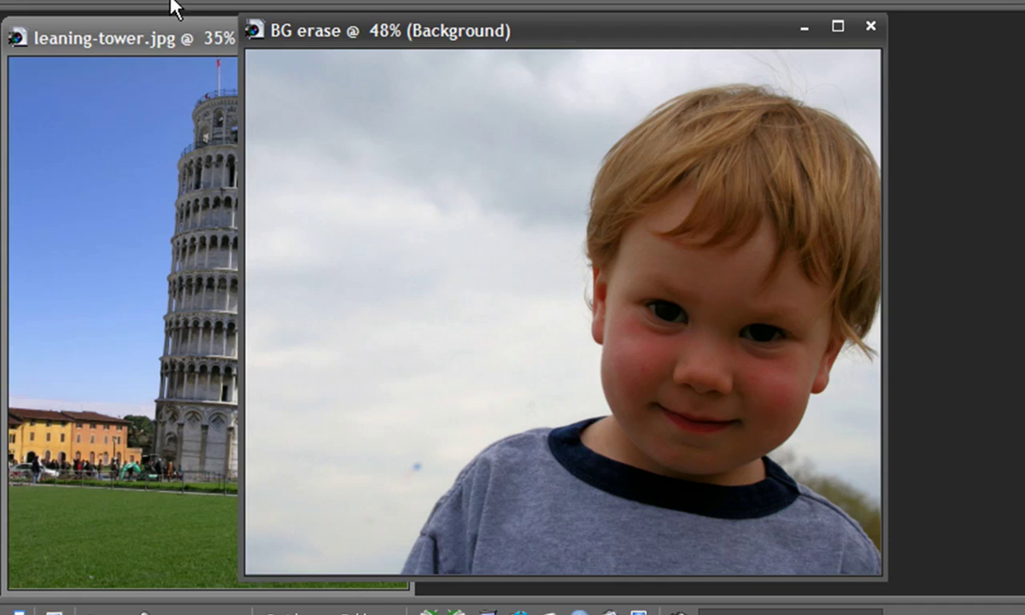
{"action": "left_click", "coordinate": [155, 43]}
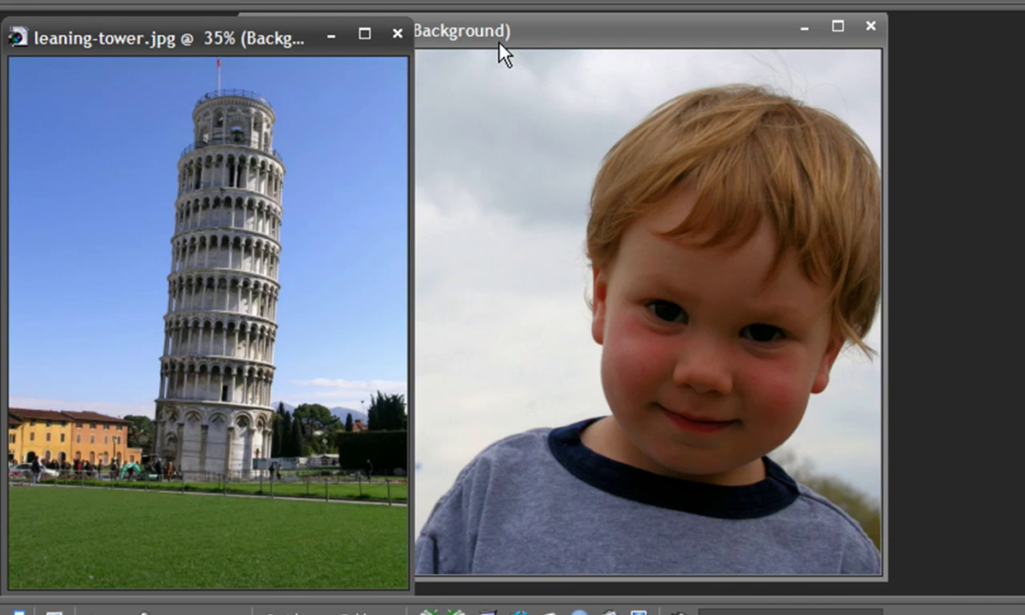
{"action": "left_click", "coordinate": [565, 35]}
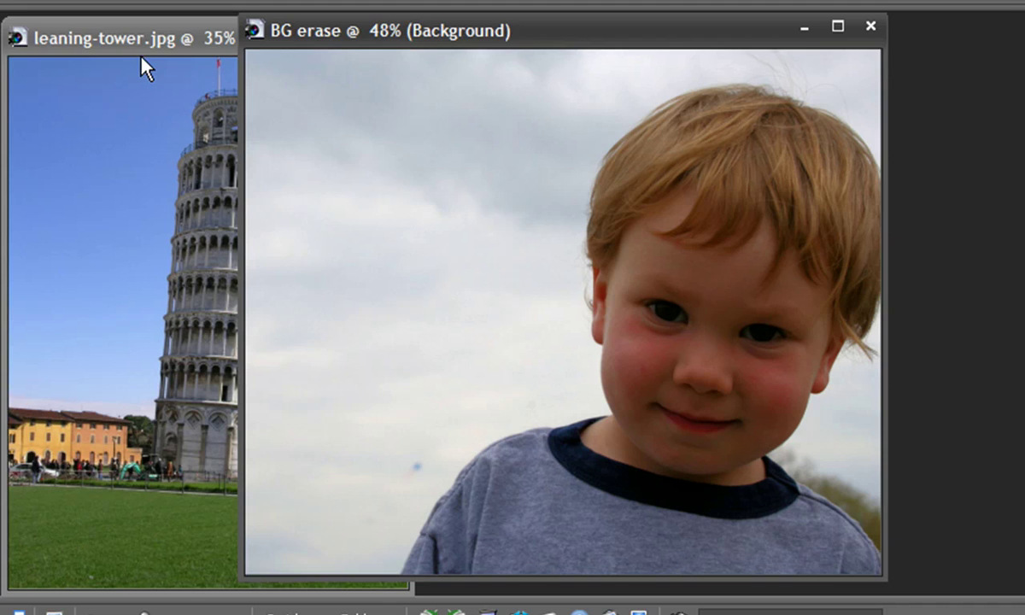
{"action": "left_click", "coordinate": [117, 39]}
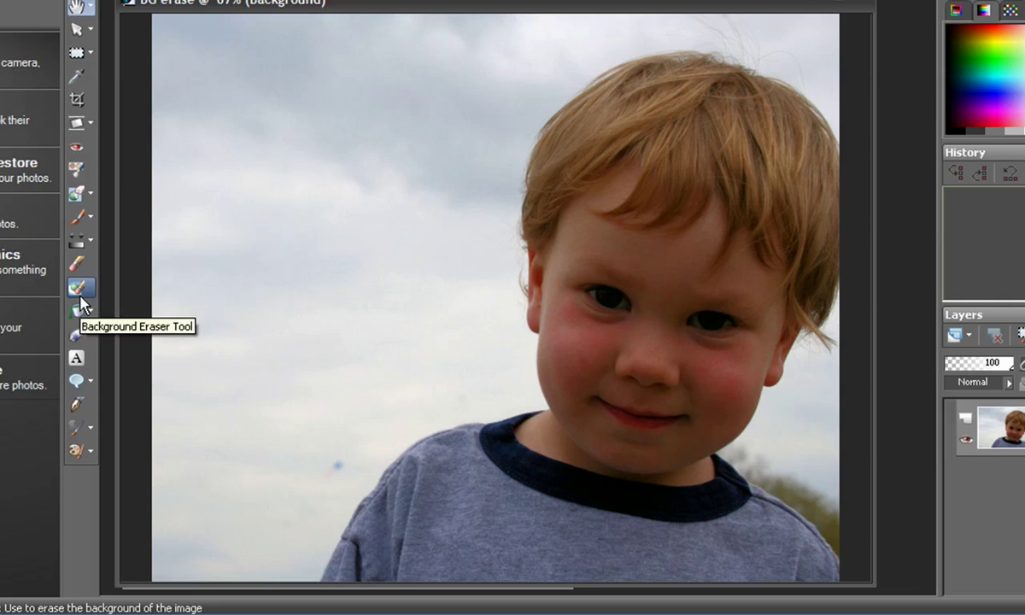
Activate the Background Eraser tool with a brush size of 108
{"action": "left_click", "coordinate": [77, 290]}
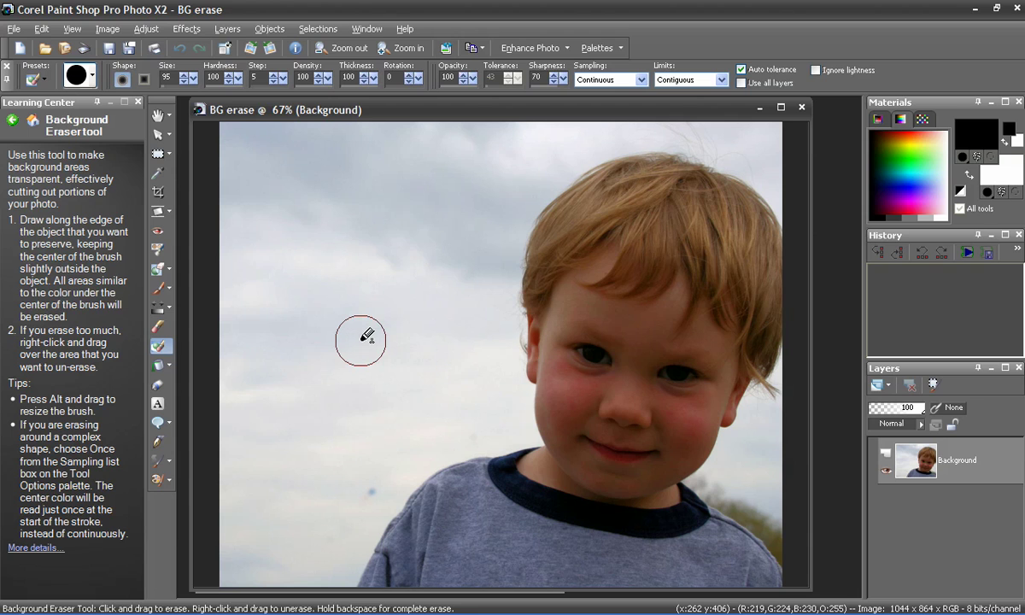
{"action": "key", "text": "alt"}
{"action": "mouse_move", "coordinate": [361, 340]}
{"action": "left_mouse_down"}
{"action": "mouse_move", "coordinate": [363, 312]}
{"action": "mouse_move", "coordinate": [363, 397]}
{"action": "left_mouse_up"}
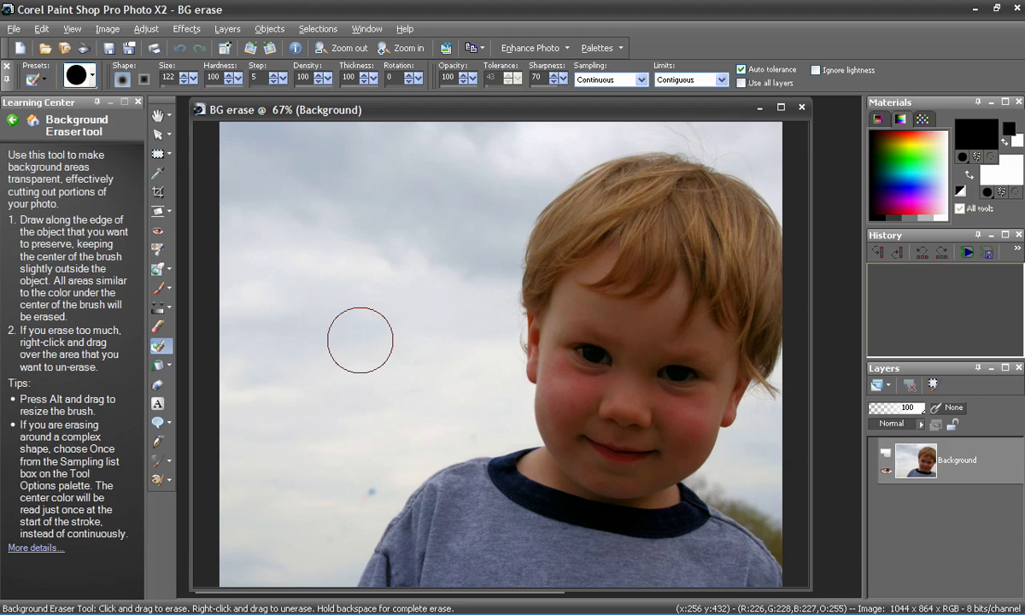
{"action": "left_click_drag", "start_coordinate": [364, 344], "coordinate": [366, 335]}
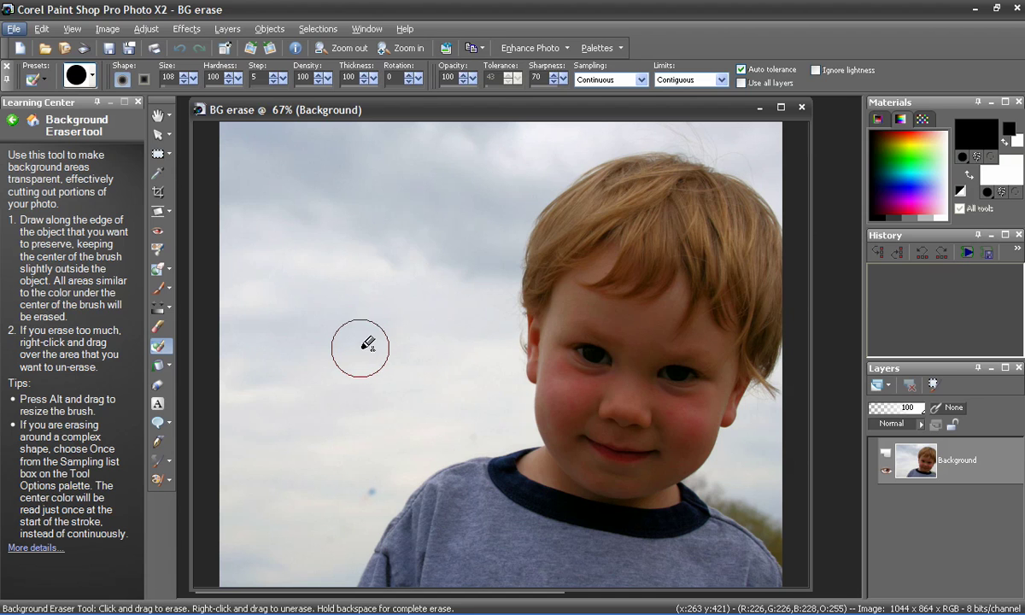
Erase sky along the boy's collar, shoulder, cheek and ear, then clear the remaining sky with a larger brush
{"action": "mouse_move", "coordinate": [510, 434]}
{"action": "left_mouse_down"}
{"action": "mouse_move", "coordinate": [456, 443]}
{"action": "mouse_move", "coordinate": [391, 479]}
{"action": "mouse_move", "coordinate": [348, 565]}
{"action": "mouse_move", "coordinate": [359, 535]}
{"action": "left_mouse_up"}
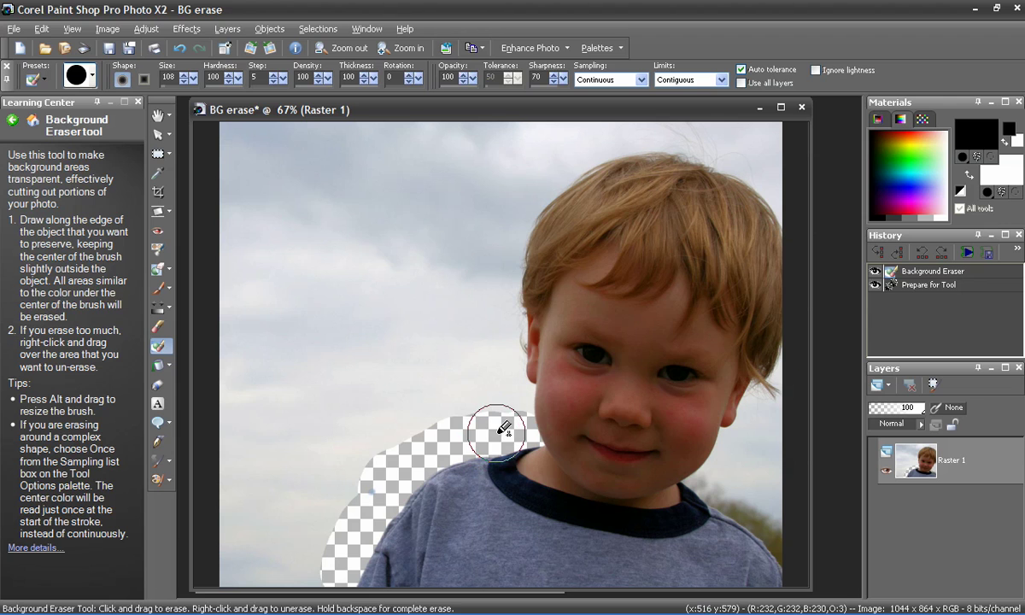
{"action": "mouse_move", "coordinate": [502, 425]}
{"action": "left_mouse_down"}
{"action": "mouse_move", "coordinate": [523, 417]}
{"action": "mouse_move", "coordinate": [529, 390]}
{"action": "mouse_move", "coordinate": [523, 292]}
{"action": "mouse_move", "coordinate": [491, 283]}
{"action": "mouse_move", "coordinate": [497, 297]}
{"action": "mouse_move", "coordinate": [512, 289]}
{"action": "mouse_move", "coordinate": [512, 229]}
{"action": "mouse_move", "coordinate": [554, 174]}
{"action": "mouse_move", "coordinate": [628, 137]}
{"action": "mouse_move", "coordinate": [674, 135]}
{"action": "mouse_move", "coordinate": [720, 146]}
{"action": "mouse_move", "coordinate": [764, 192]}
{"action": "left_mouse_up"}
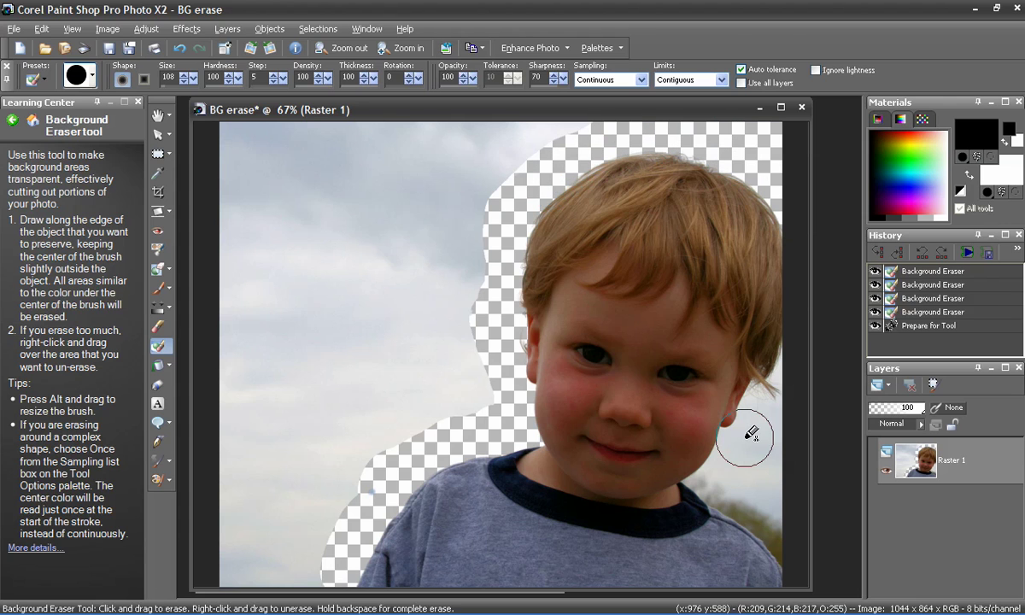
{"action": "mouse_move", "coordinate": [739, 435]}
{"action": "left_mouse_down"}
{"action": "mouse_move", "coordinate": [748, 427]}
{"action": "mouse_move", "coordinate": [732, 451]}
{"action": "mouse_move", "coordinate": [679, 460]}
{"action": "left_mouse_up"}
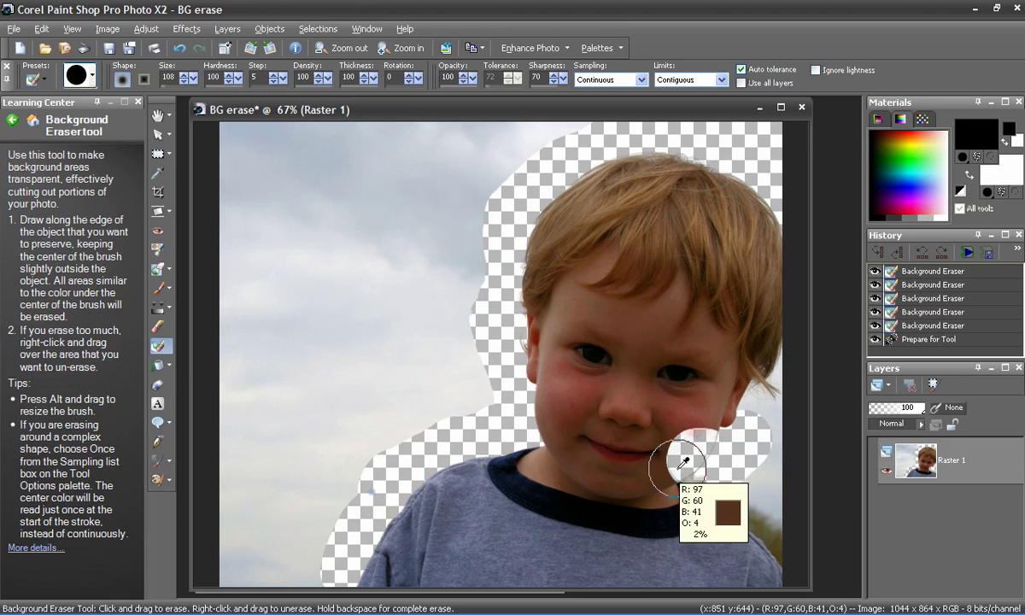
{"action": "key", "text": "ctrl+z"}
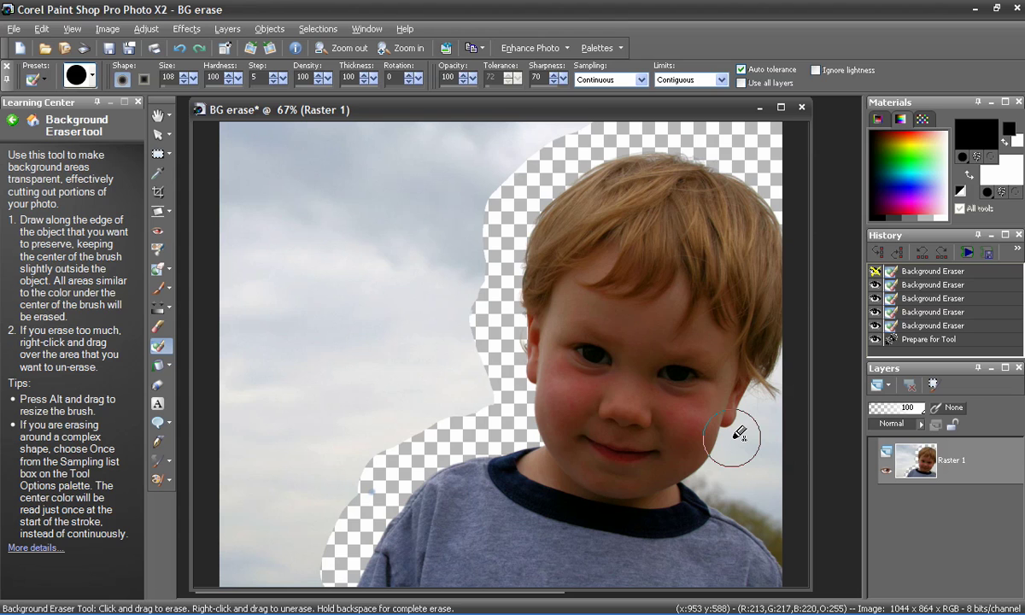
{"action": "mouse_move", "coordinate": [740, 434]}
{"action": "left_mouse_down"}
{"action": "mouse_move", "coordinate": [779, 367]}
{"action": "mouse_move", "coordinate": [753, 425]}
{"action": "mouse_move", "coordinate": [698, 480]}
{"action": "mouse_move", "coordinate": [718, 500]}
{"action": "mouse_move", "coordinate": [765, 461]}
{"action": "left_mouse_up"}
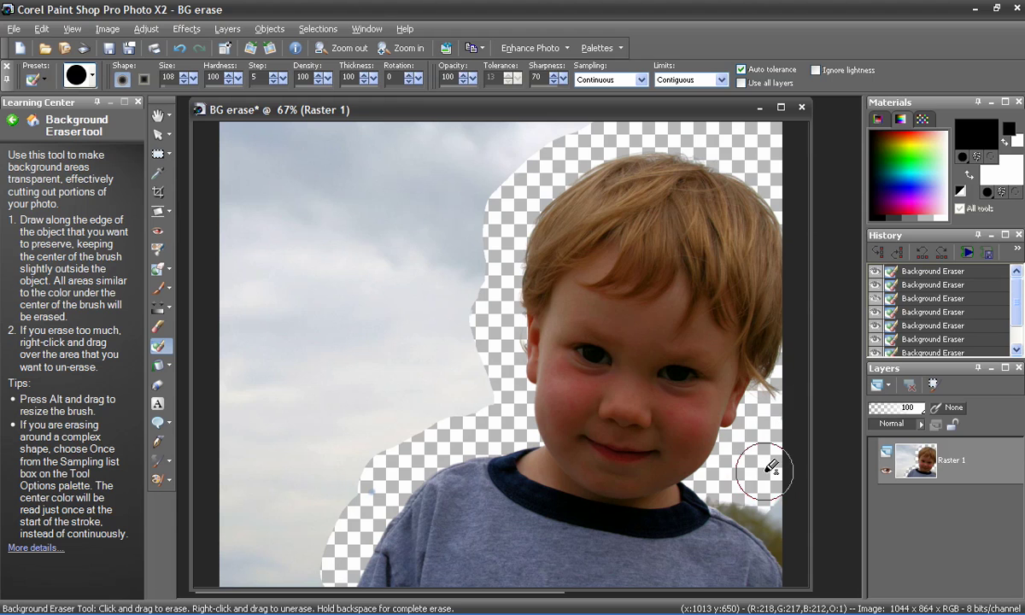
{"action": "mouse_move", "coordinate": [478, 149]}
{"action": "left_mouse_down"}
{"action": "mouse_move", "coordinate": [358, 120]}
{"action": "mouse_move", "coordinate": [279, 131]}
{"action": "mouse_move", "coordinate": [249, 156]}
{"action": "mouse_move", "coordinate": [336, 188]}
{"action": "mouse_move", "coordinate": [427, 188]}
{"action": "mouse_move", "coordinate": [469, 210]}
{"action": "mouse_move", "coordinate": [424, 240]}
{"action": "mouse_move", "coordinate": [297, 220]}
{"action": "mouse_move", "coordinate": [469, 334]}
{"action": "mouse_move", "coordinate": [318, 343]}
{"action": "mouse_move", "coordinate": [252, 325]}
{"action": "mouse_move", "coordinate": [265, 388]}
{"action": "mouse_move", "coordinate": [457, 401]}
{"action": "mouse_move", "coordinate": [466, 382]}
{"action": "mouse_move", "coordinate": [425, 389]}
{"action": "mouse_move", "coordinate": [409, 418]}
{"action": "mouse_move", "coordinate": [327, 449]}
{"action": "mouse_move", "coordinate": [239, 442]}
{"action": "mouse_move", "coordinate": [238, 574]}
{"action": "mouse_move", "coordinate": [299, 514]}
{"action": "mouse_move", "coordinate": [361, 480]}
{"action": "mouse_move", "coordinate": [380, 485]}
{"action": "mouse_move", "coordinate": [333, 551]}
{"action": "mouse_move", "coordinate": [700, 469]}
{"action": "mouse_move", "coordinate": [781, 546]}
{"action": "mouse_move", "coordinate": [743, 507]}
{"action": "left_mouse_up"}
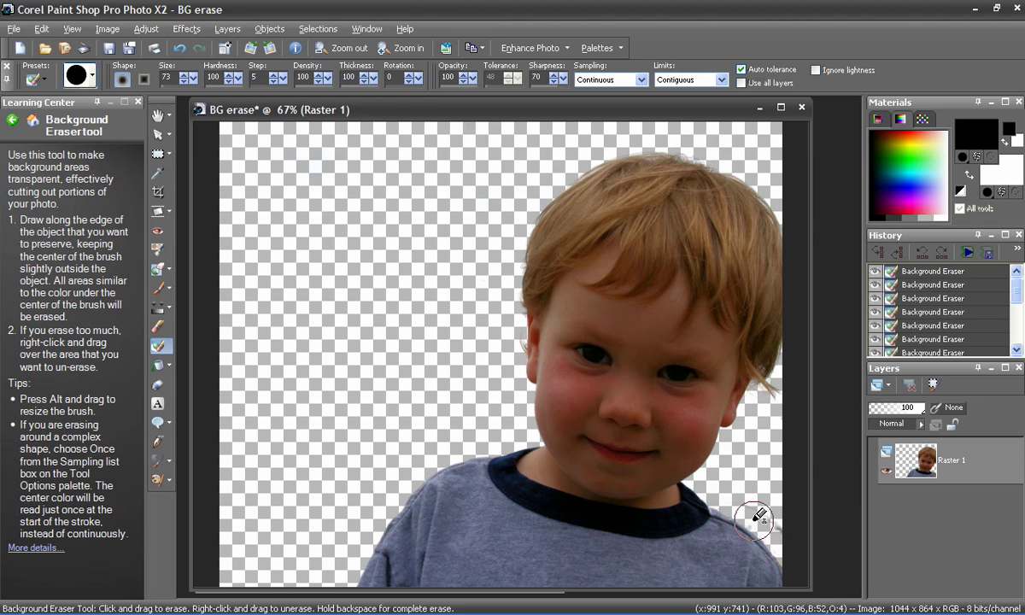
Copy the whole cut-out boy and paste him as a new layer in leaning-tower.jpg
{"action": "left_click", "coordinate": [157, 134]}
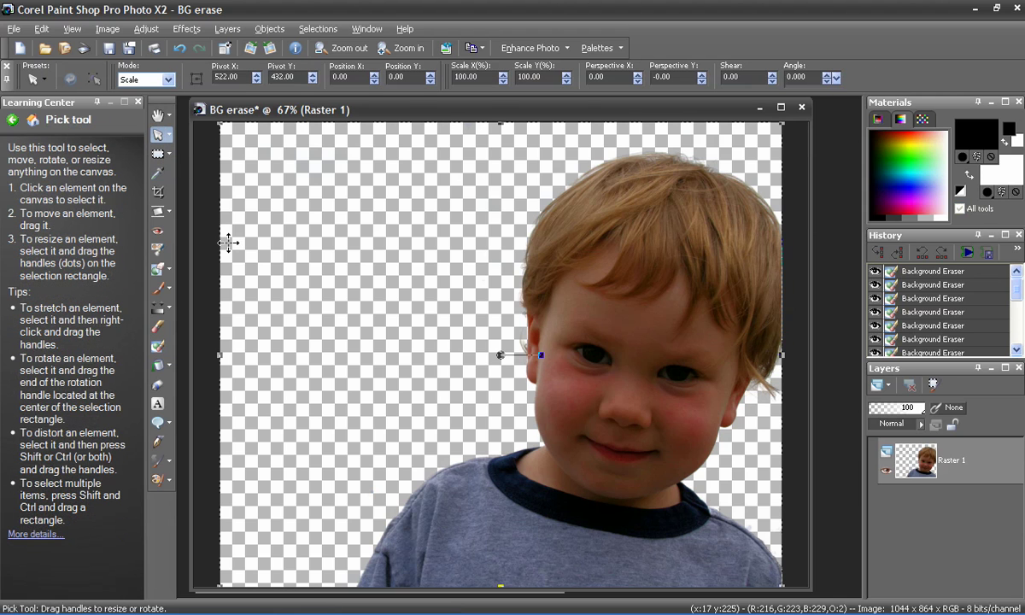
{"action": "key", "text": "ctrl+a"}
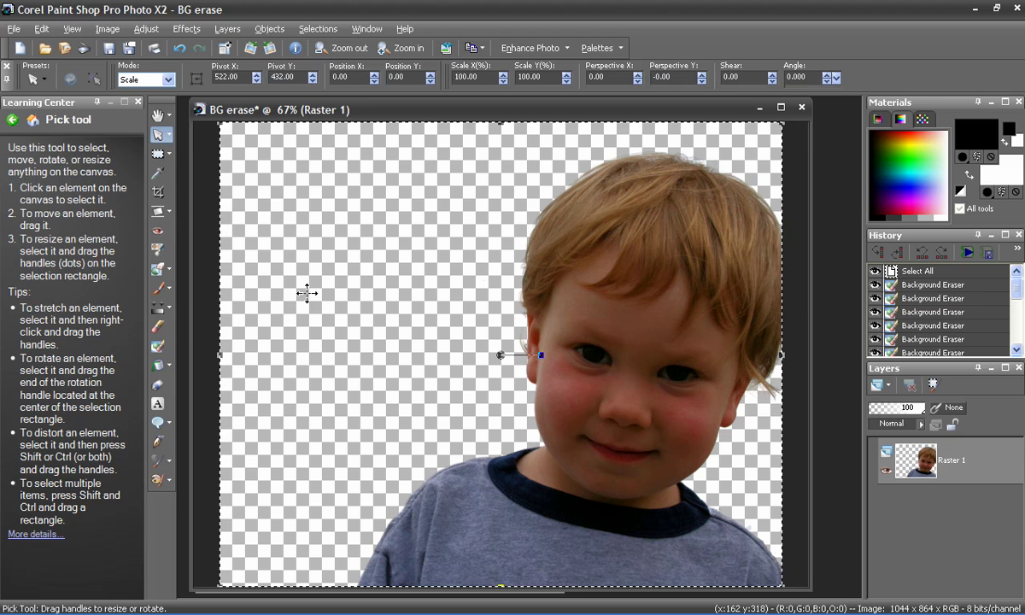
{"action": "key", "text": "ctrl"}
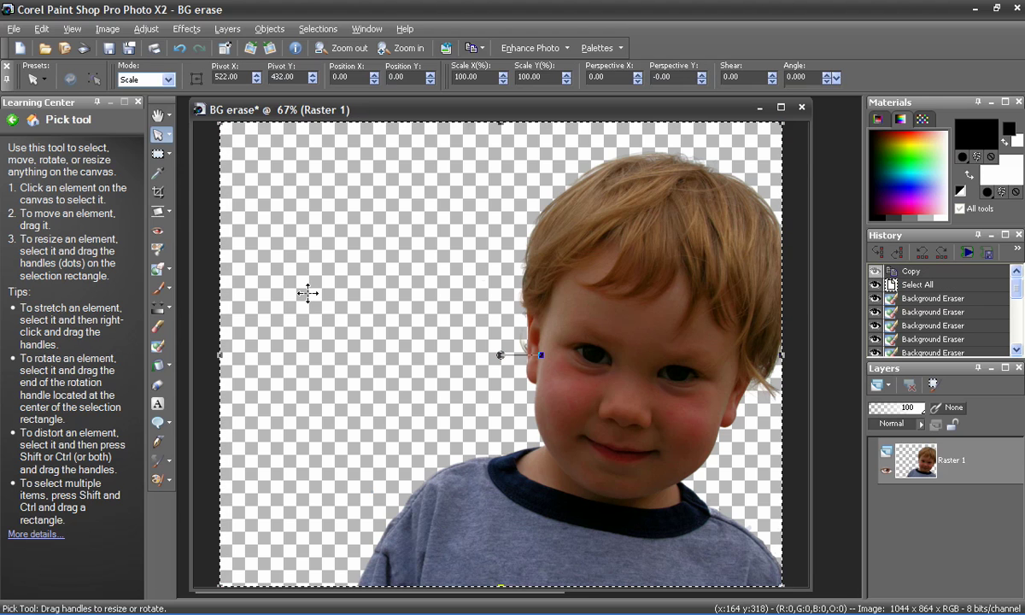
{"action": "left_click", "coordinate": [367, 29]}
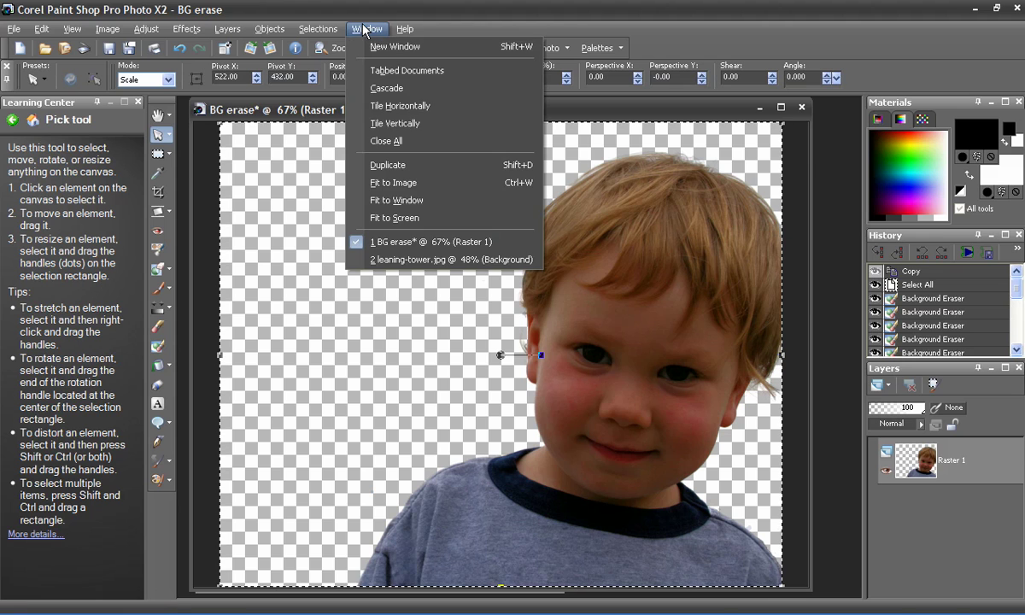
{"action": "left_click", "coordinate": [373, 261]}
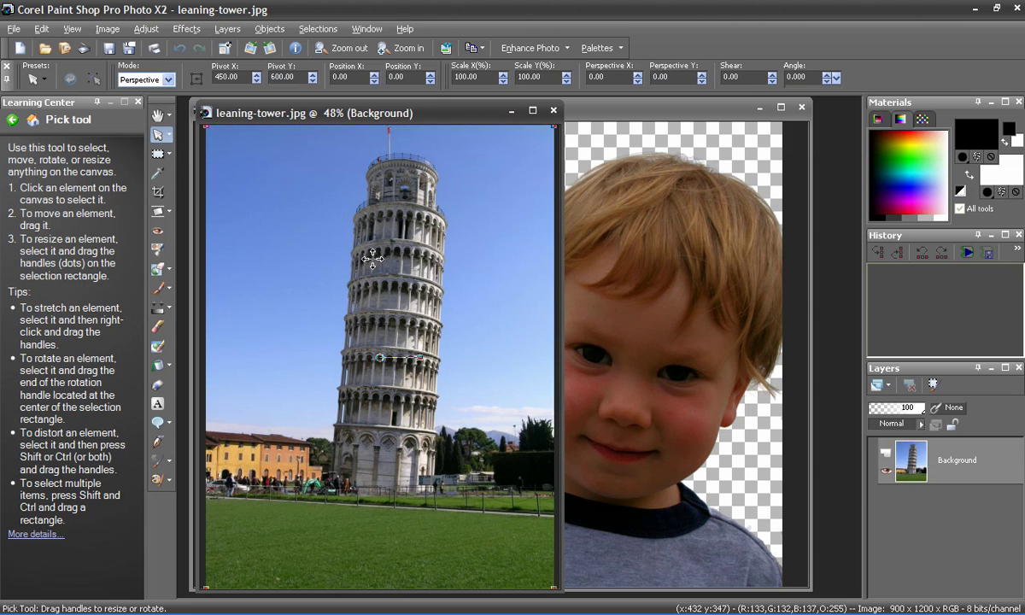
{"action": "key", "text": "ctrl+l"}
Scale the boy layer to about 64% and place it at the lower right beside the tower
{"action": "left_click", "coordinate": [391, 248]}
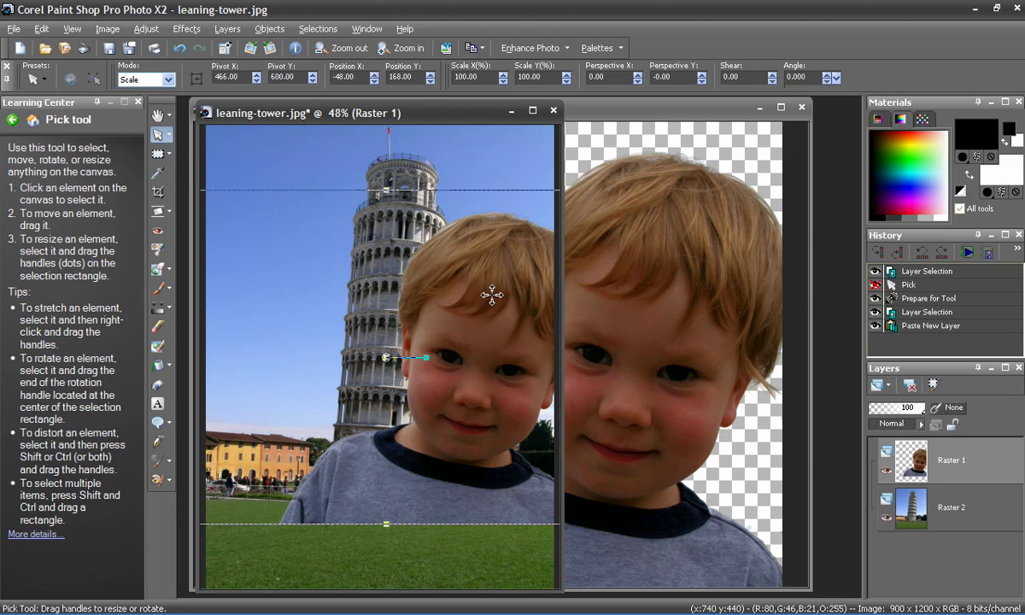
{"action": "left_click_drag", "start_coordinate": [492, 292], "coordinate": [540, 320]}
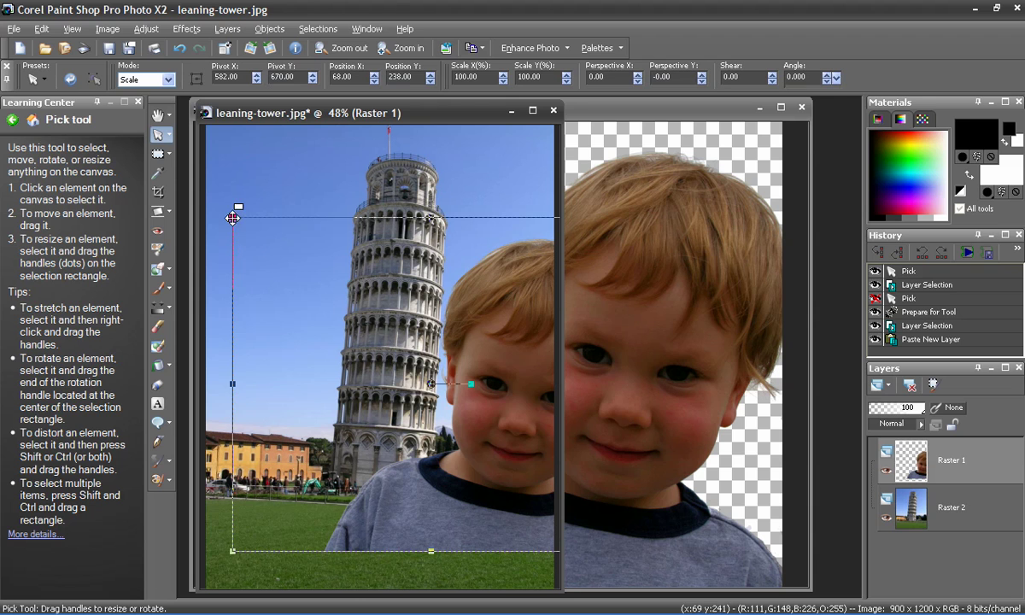
{"action": "left_click_drag", "start_coordinate": [232, 218], "coordinate": [421, 376]}
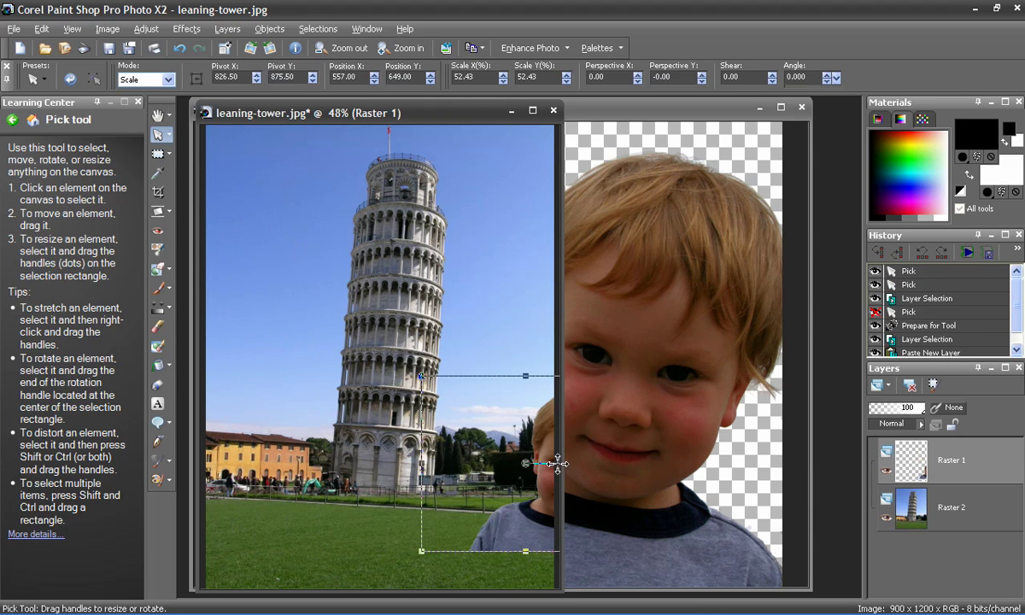
{"action": "left_click_drag", "start_coordinate": [557, 463], "coordinate": [461, 485]}
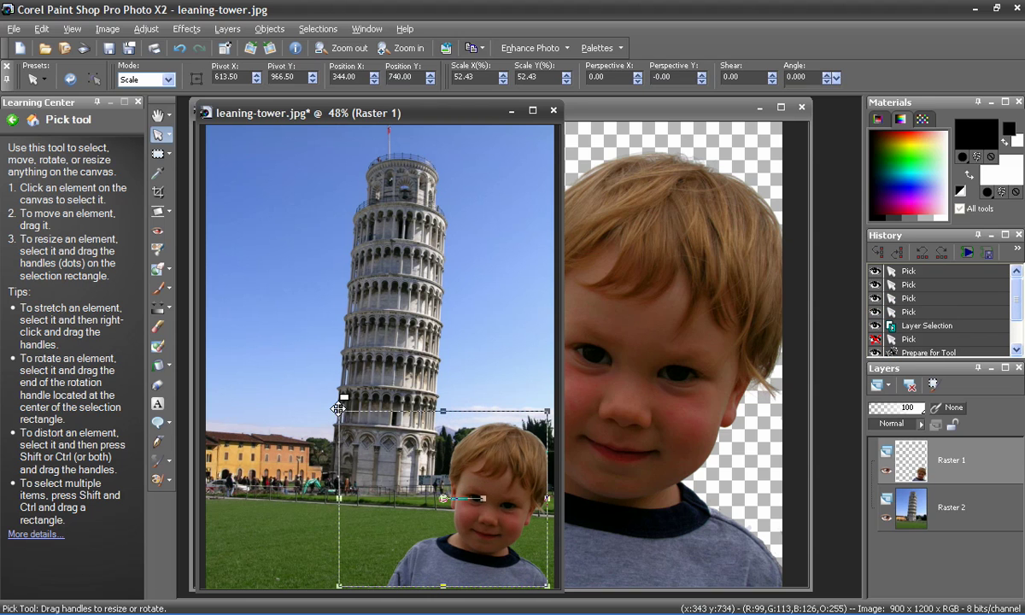
{"action": "left_click_drag", "start_coordinate": [339, 409], "coordinate": [293, 372]}
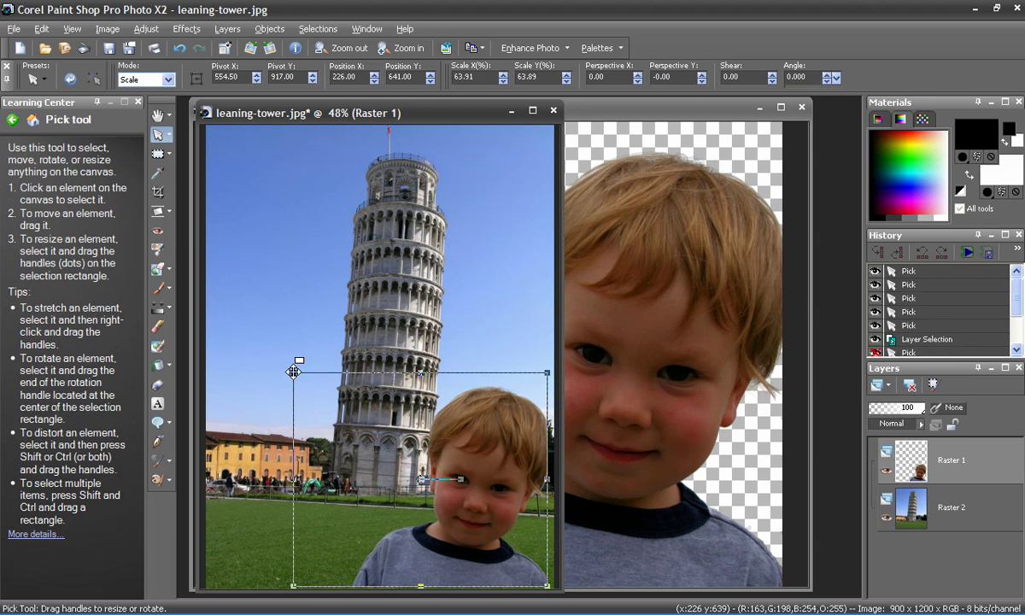
{"action": "left_click", "coordinate": [158, 114]}
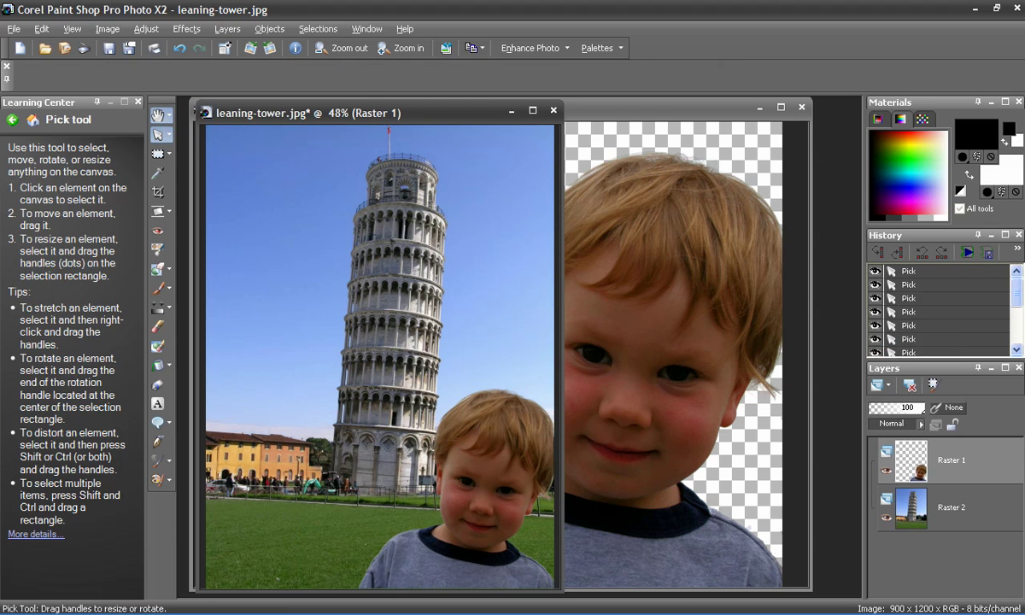